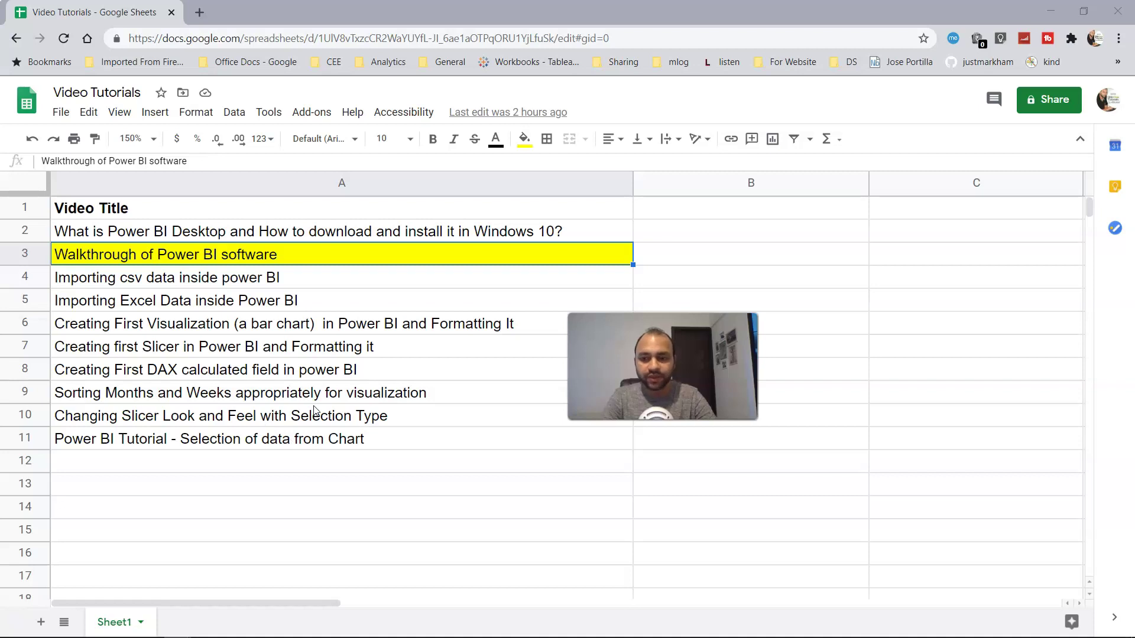
Step: Select the first tutorial title, then the 'Walkthrough of Power BI software' title
{"action": "left_click", "coordinate": [374, 231]}
{"action": "left_click", "coordinate": [374, 255]}
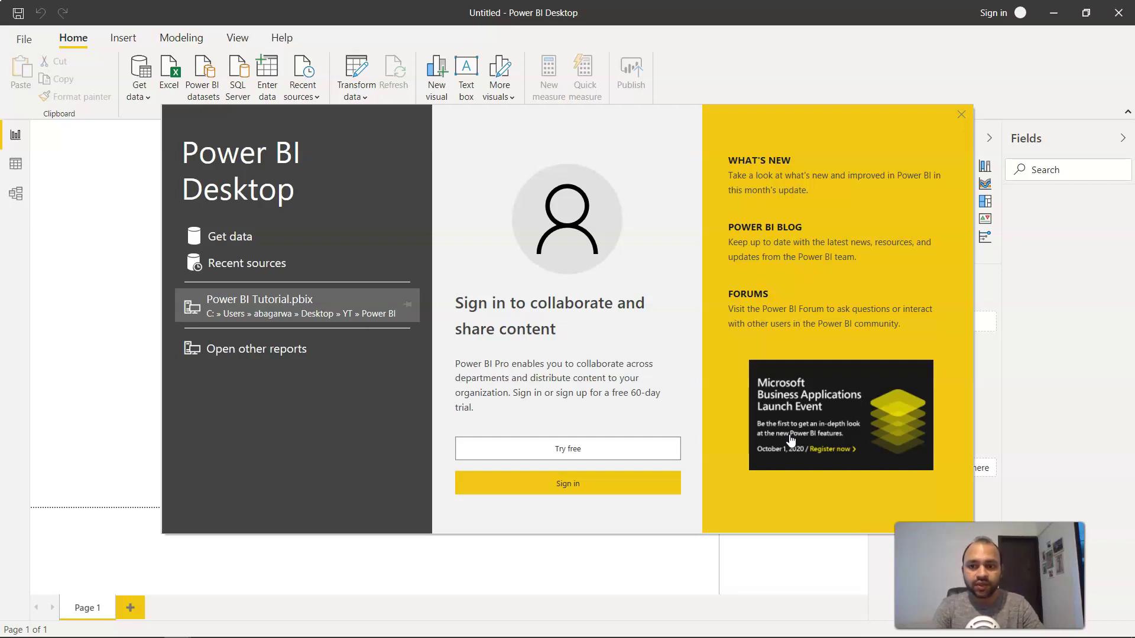
Step: Close the welcome screen to reveal the empty untitled report with Page 1
{"action": "left_click", "coordinate": [961, 115]}
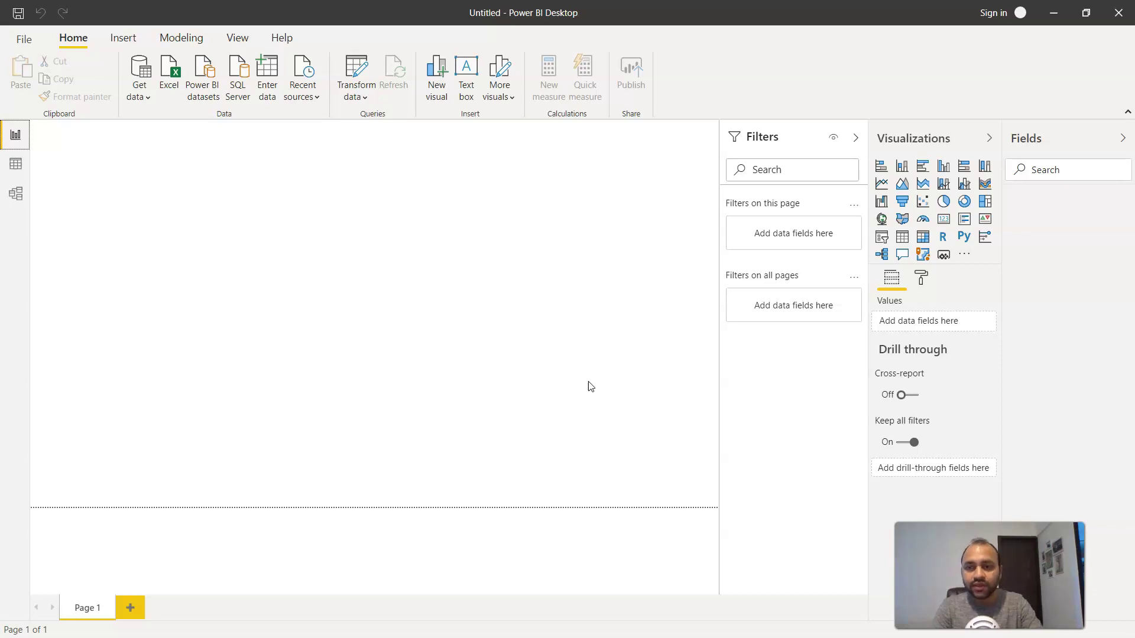
{"action": "left_click", "coordinate": [26, 42]}
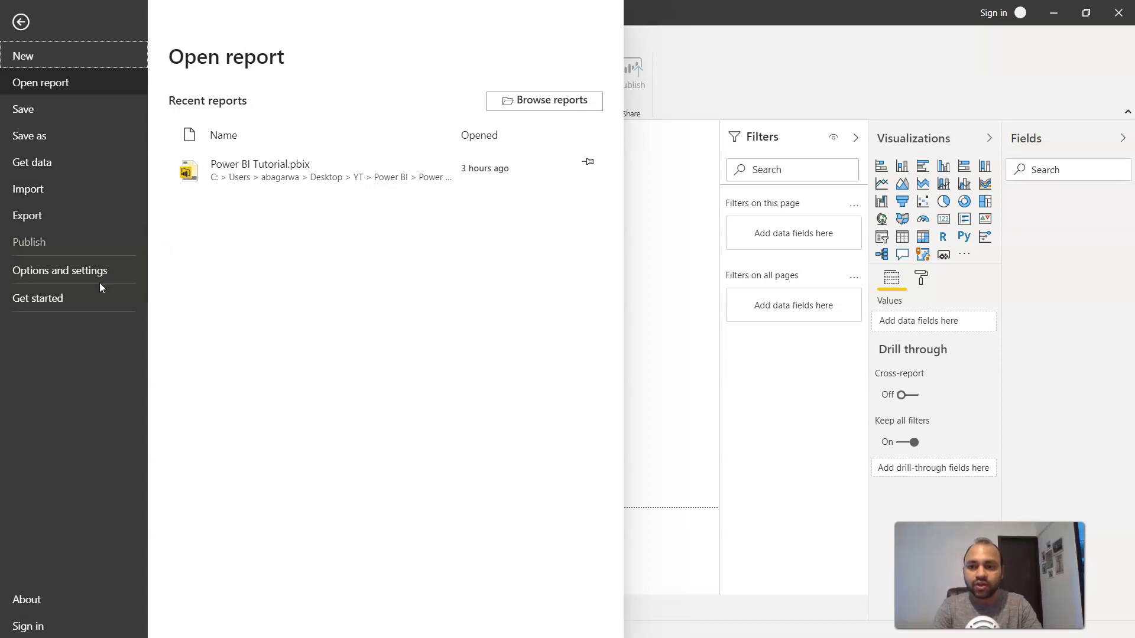
{"action": "left_click", "coordinate": [671, 234]}
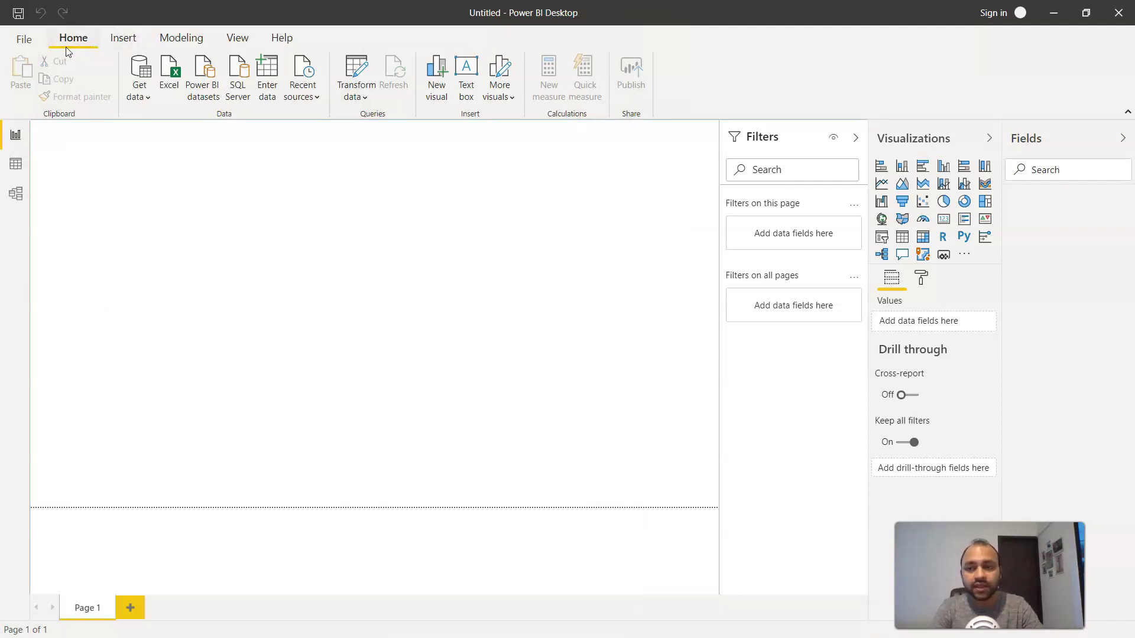
{"action": "left_click", "coordinate": [121, 38]}
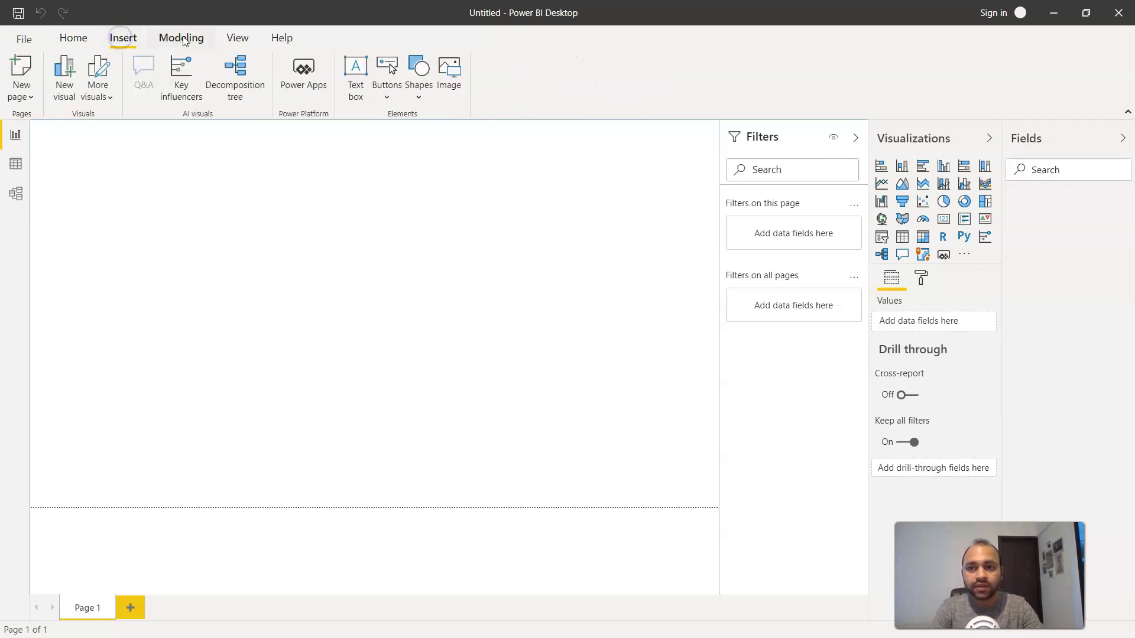
{"action": "left_click", "coordinate": [182, 38]}
{"action": "left_click", "coordinate": [238, 39]}
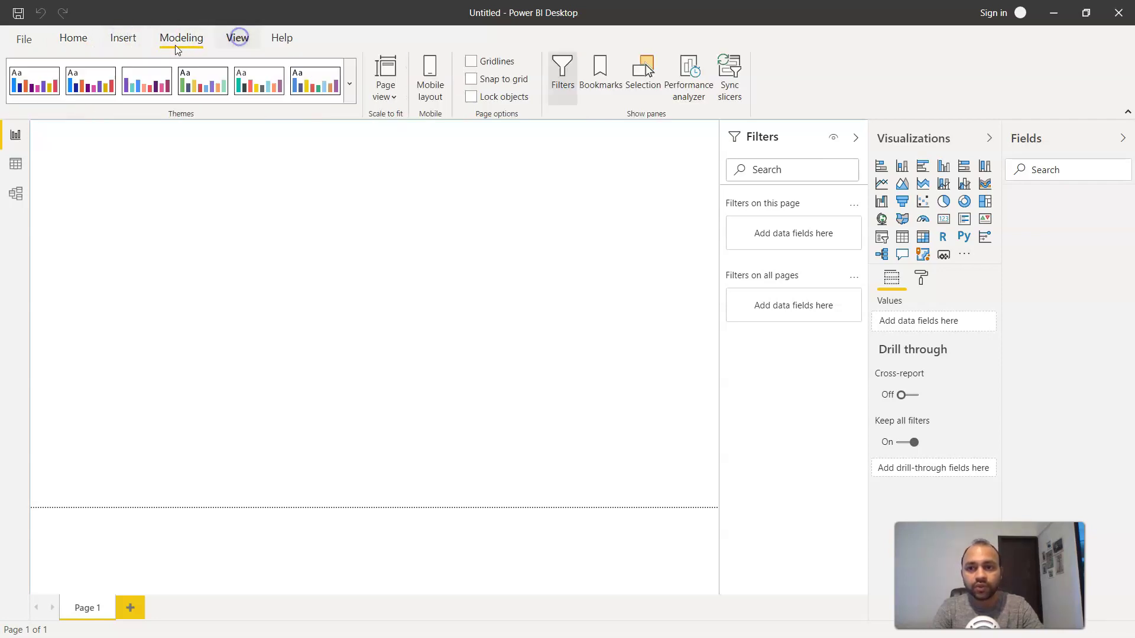
{"action": "left_click", "coordinate": [133, 45]}
{"action": "left_click", "coordinate": [81, 43]}
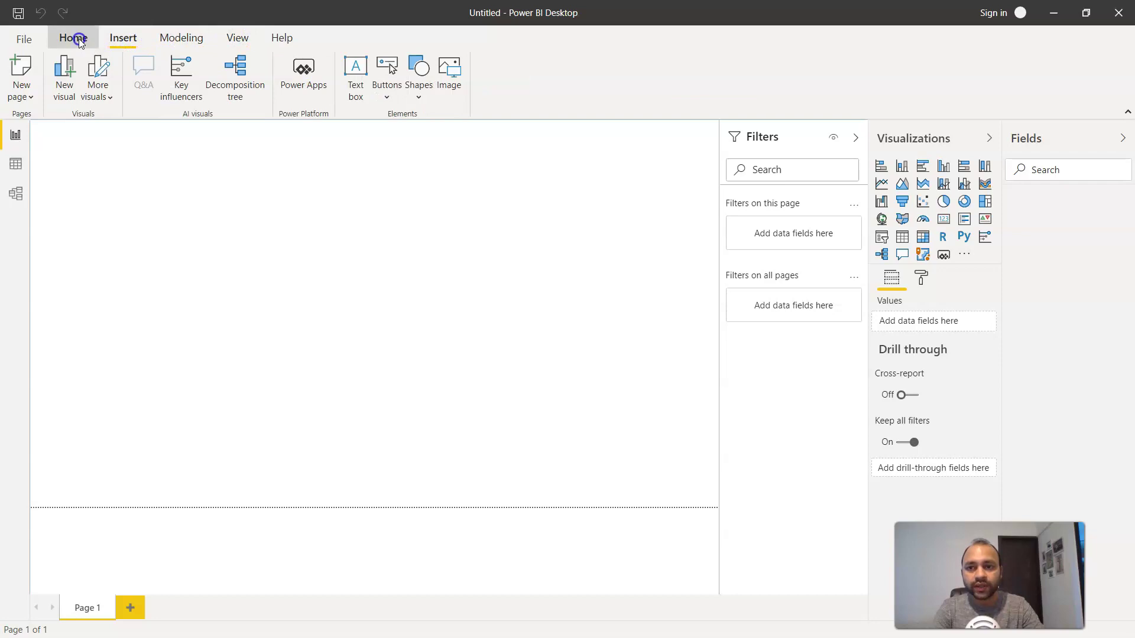
{"action": "left_click", "coordinate": [241, 42]}
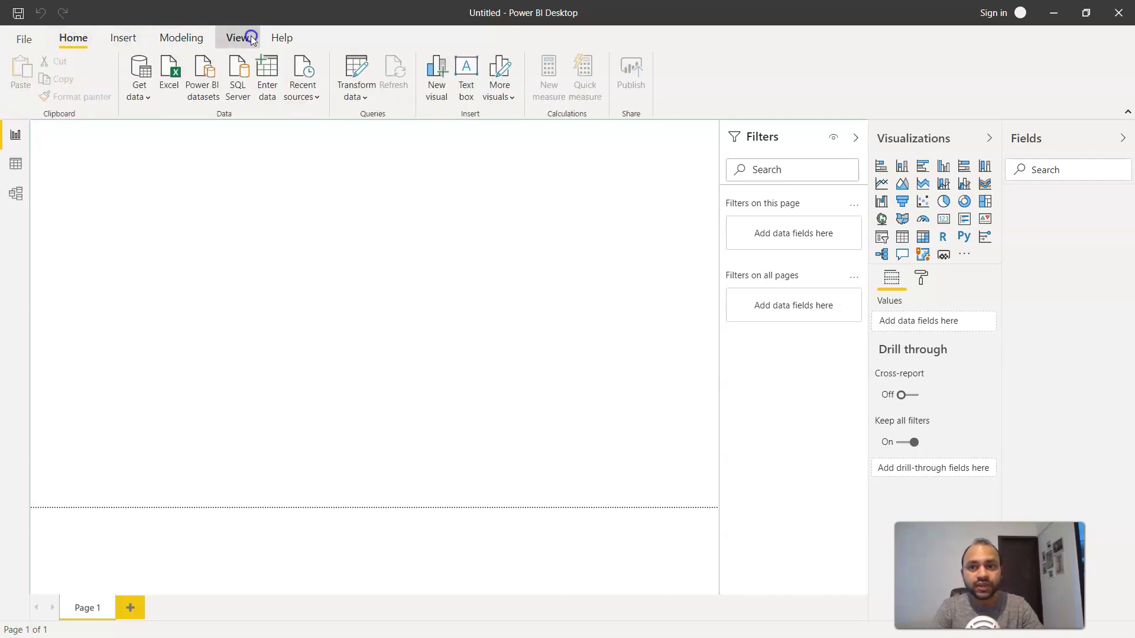
{"action": "left_click", "coordinate": [279, 39]}
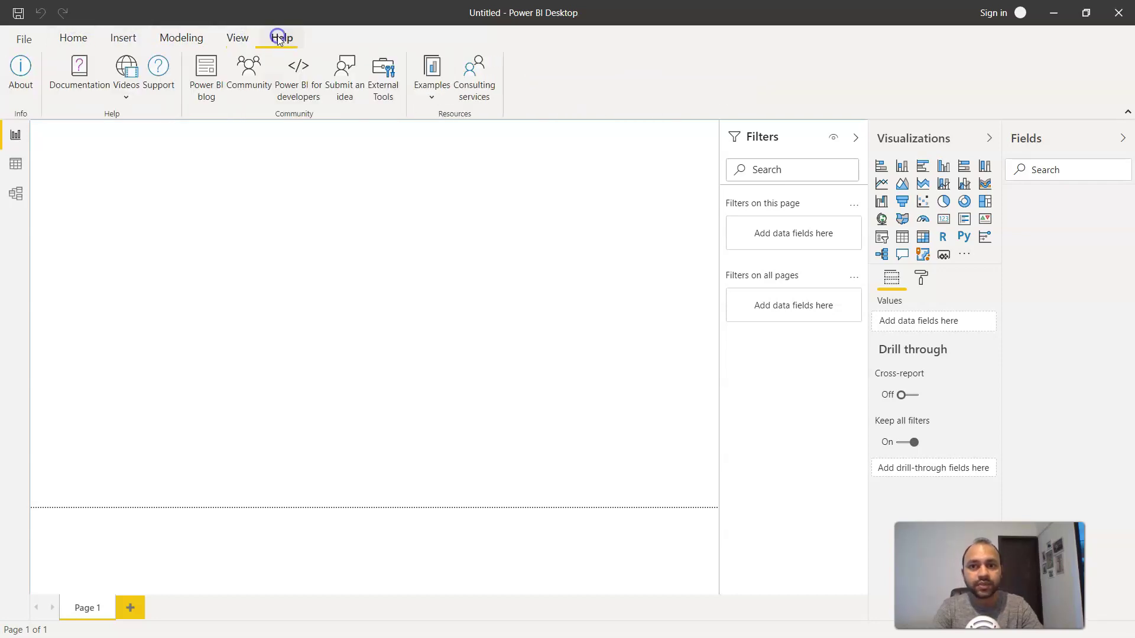
{"action": "left_click", "coordinate": [185, 45]}
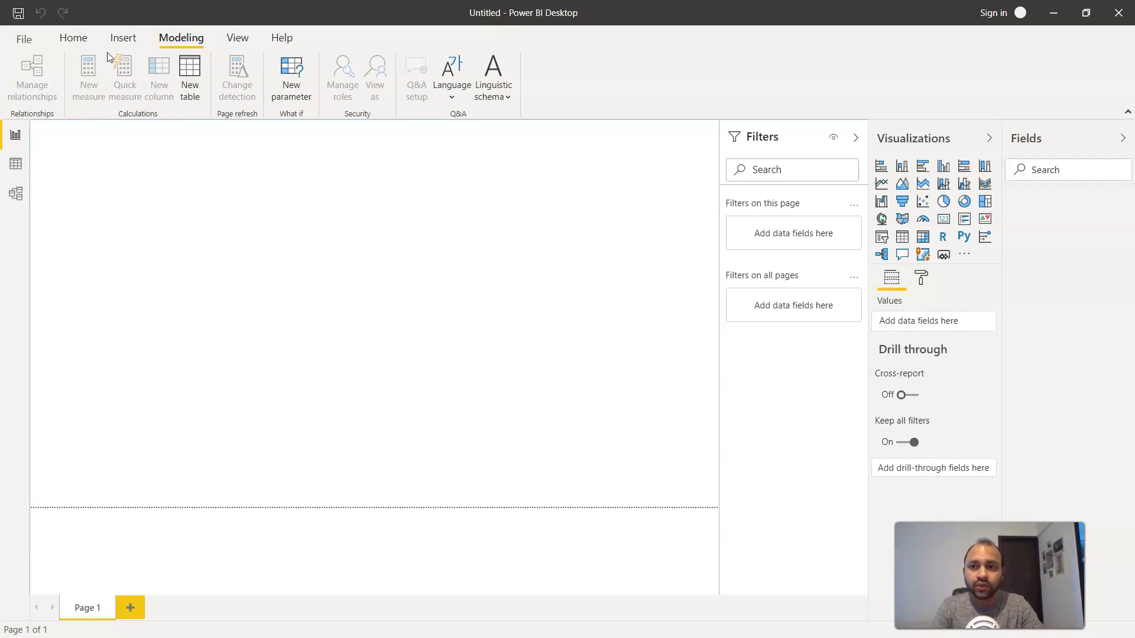
{"action": "left_click", "coordinate": [80, 39]}
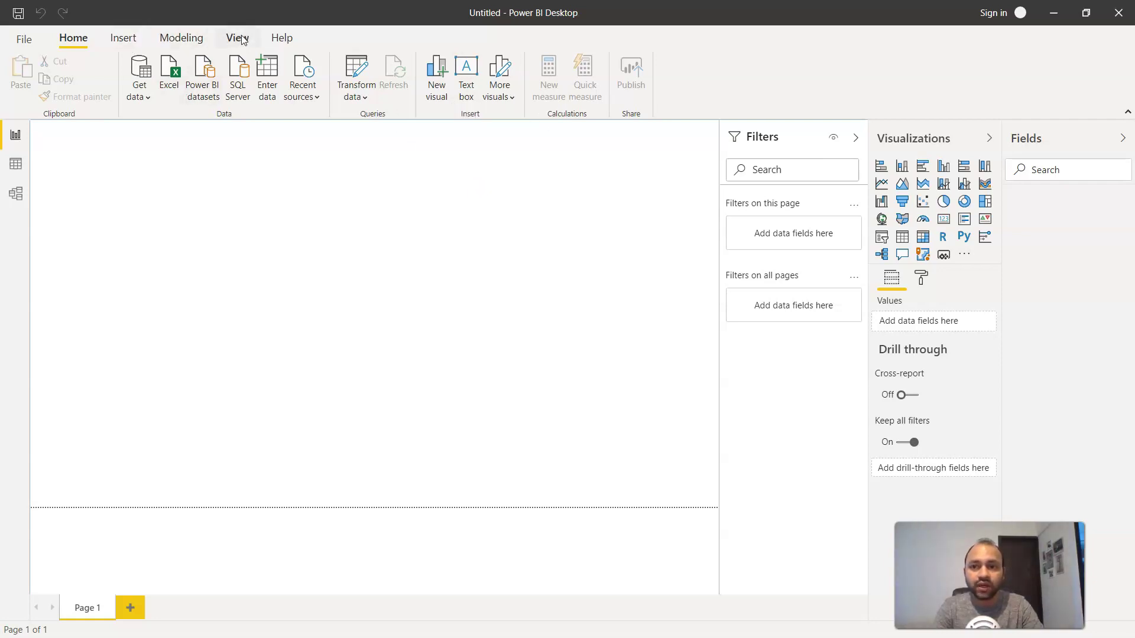
{"action": "left_click", "coordinate": [127, 41]}
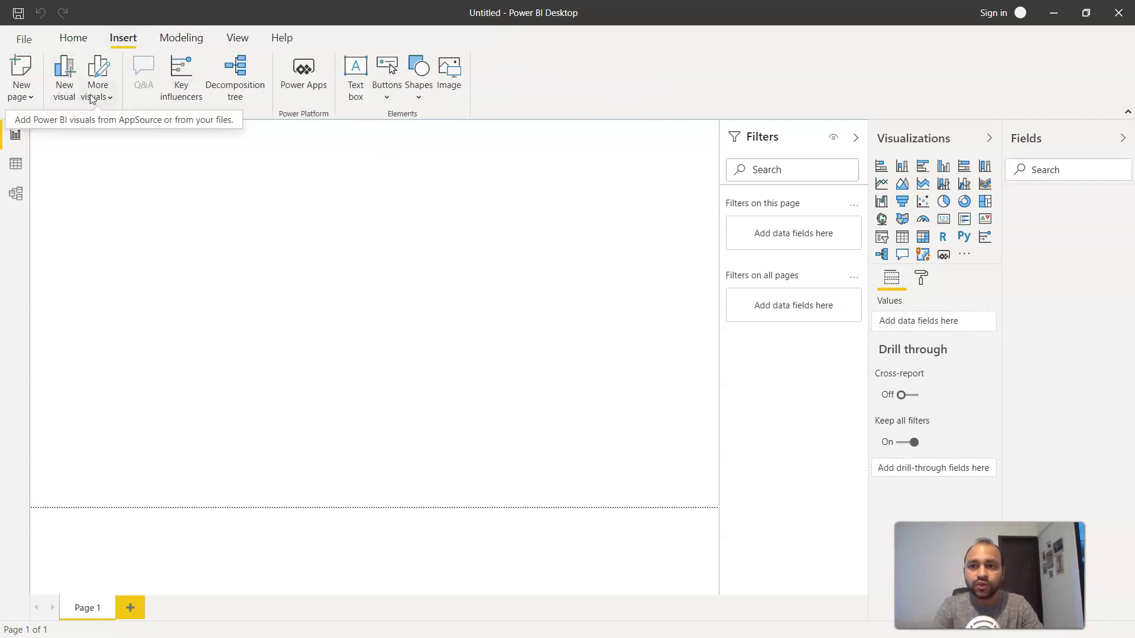
{"action": "left_click", "coordinate": [74, 38]}
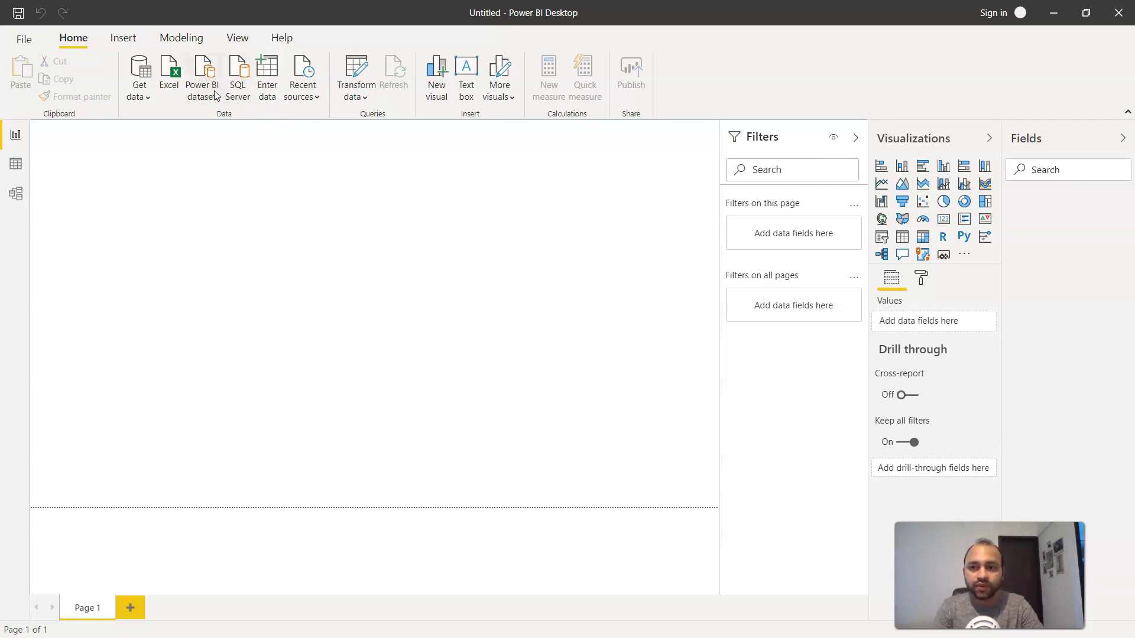
Step: Show the Modeling ribbon, then the View ribbon with Themes and Page view options
{"action": "left_click", "coordinate": [185, 42]}
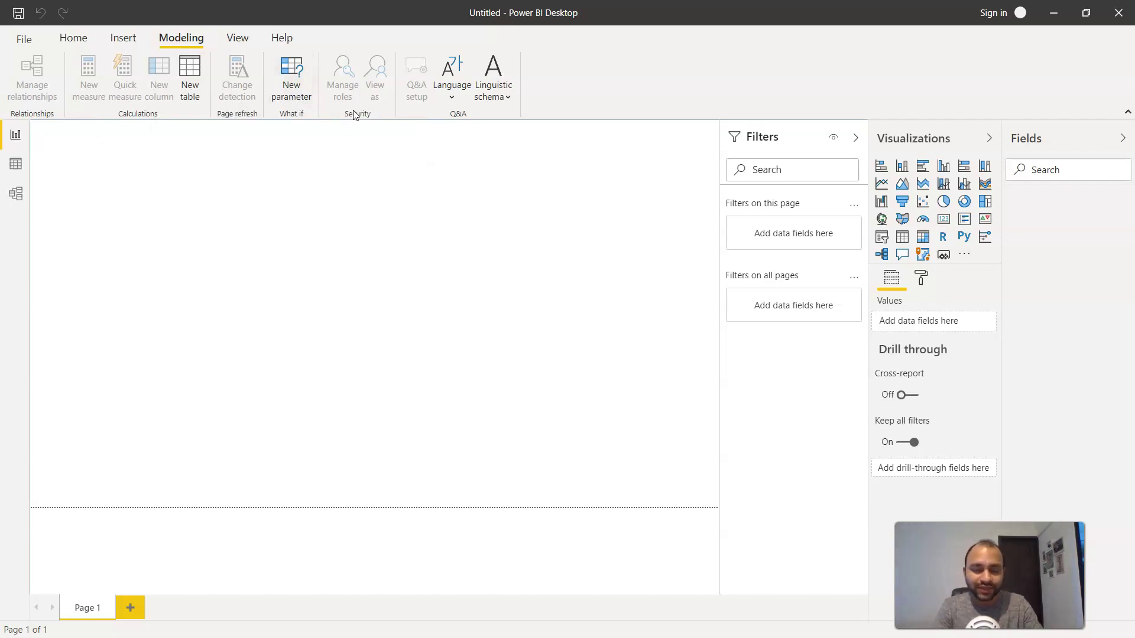
{"action": "left_click", "coordinate": [235, 40]}
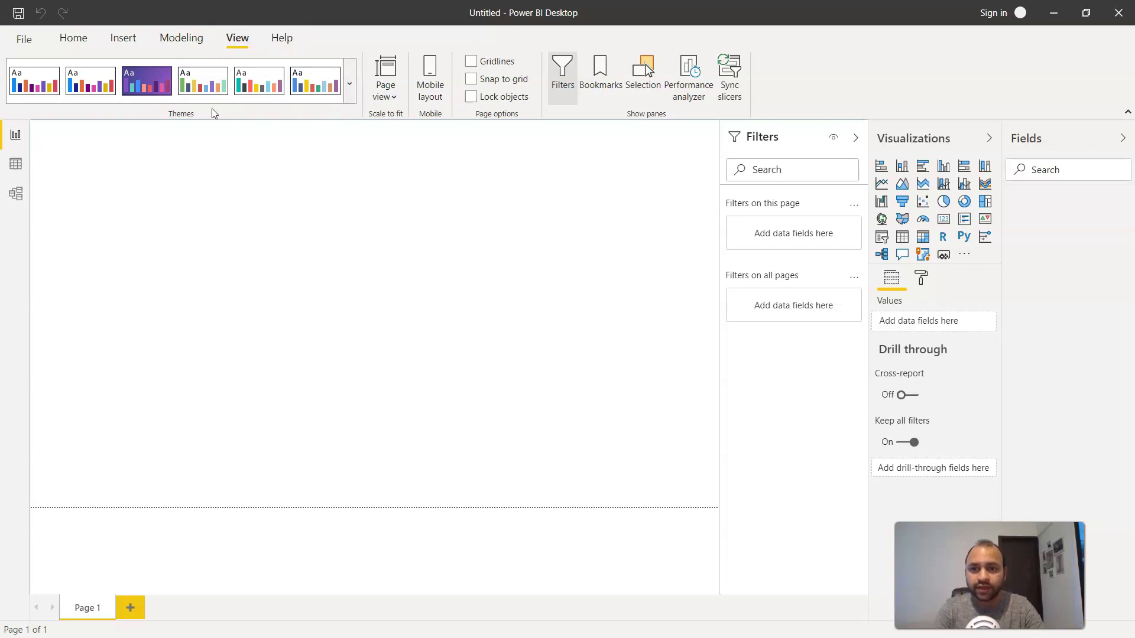
Step: Try the purple, dark gray and dark blue wave themes, then apply Storm and open Page view choices
{"action": "left_click", "coordinate": [147, 98]}
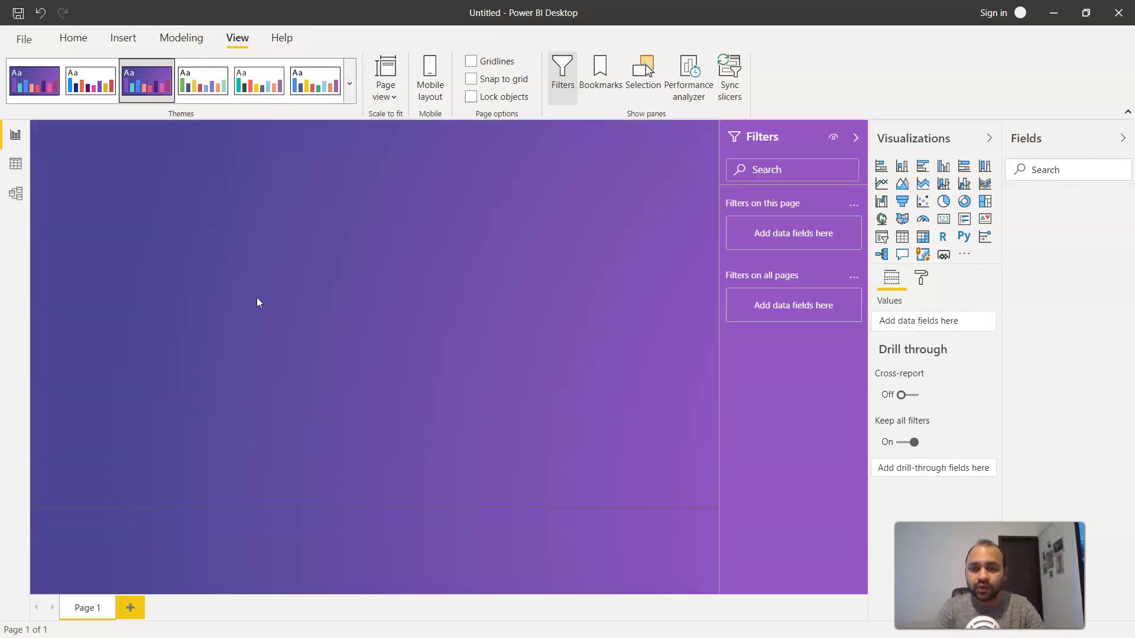
{"action": "left_click", "coordinate": [350, 84]}
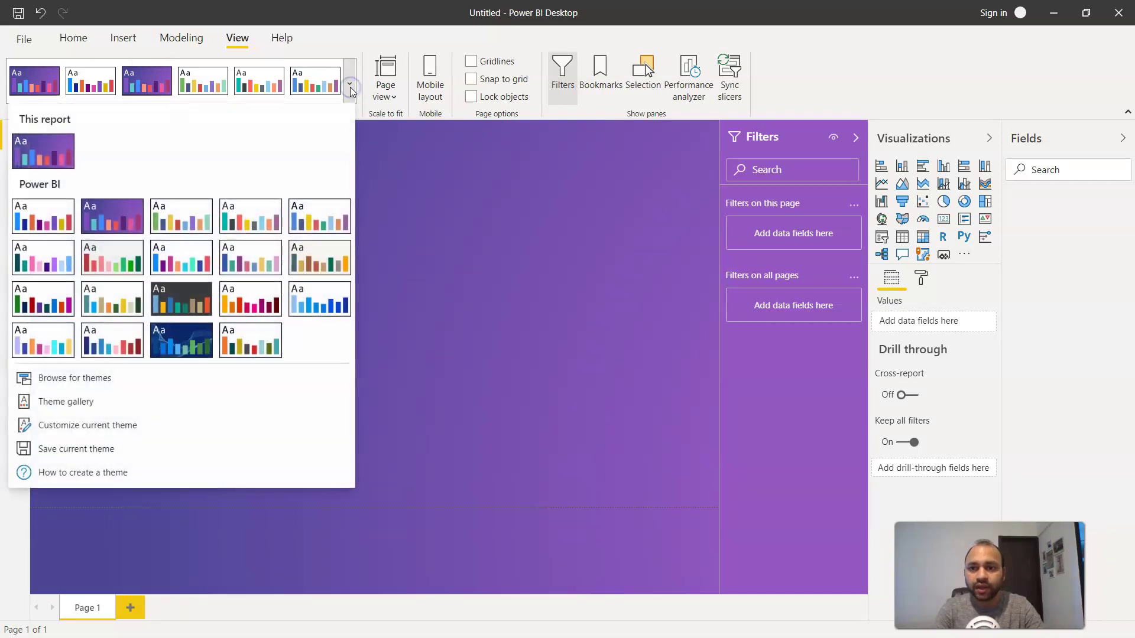
{"action": "left_click", "coordinate": [184, 304]}
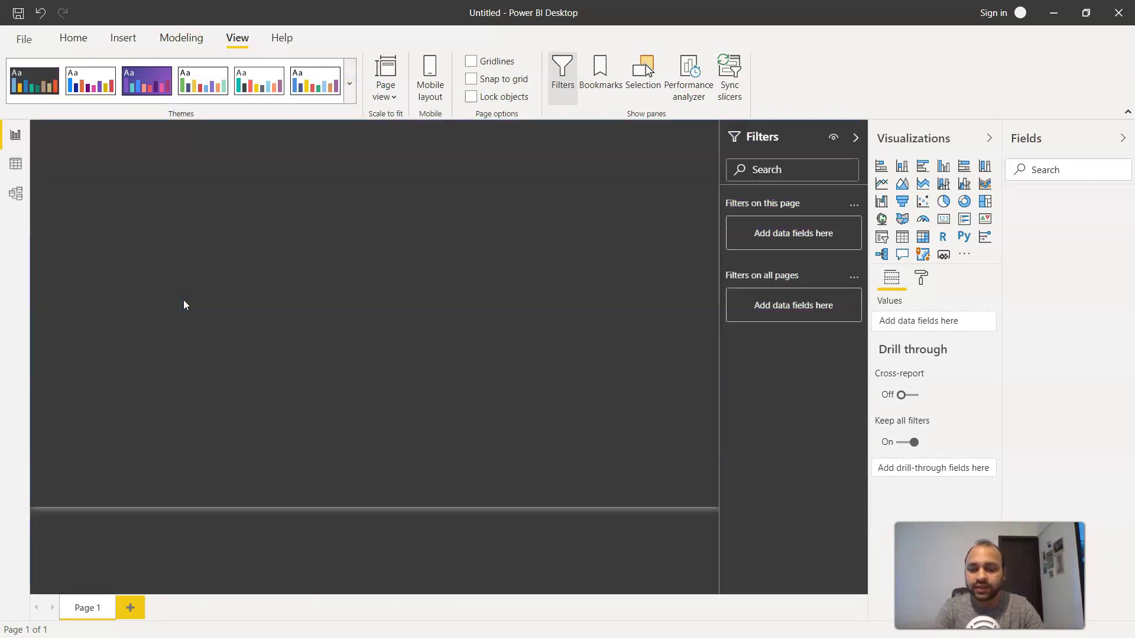
{"action": "left_click", "coordinate": [349, 84]}
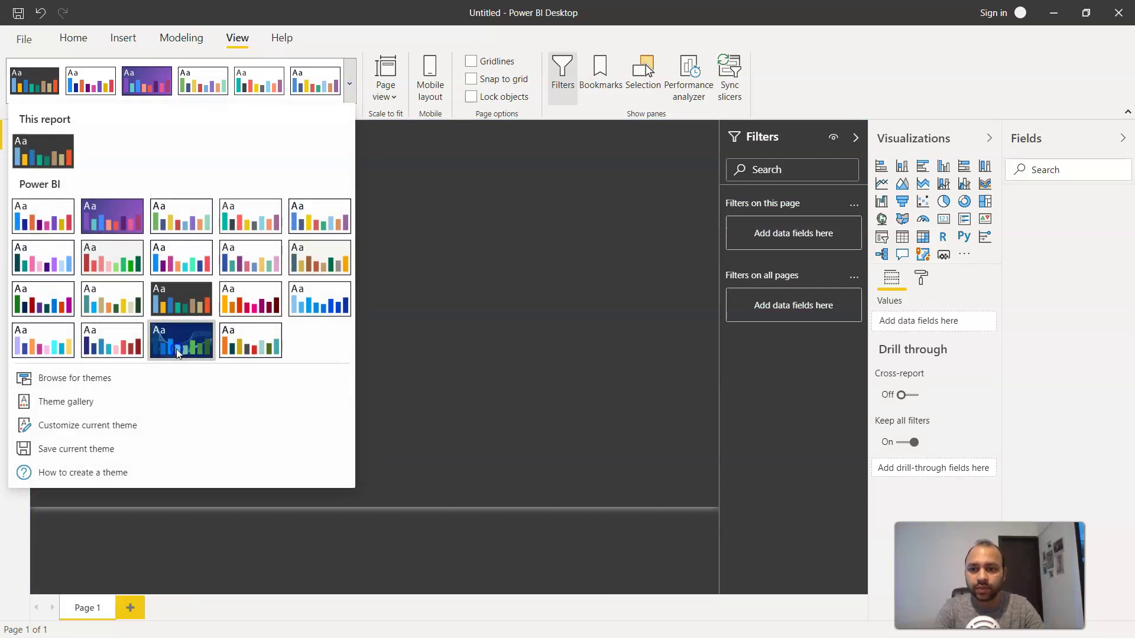
{"action": "left_click", "coordinate": [178, 353]}
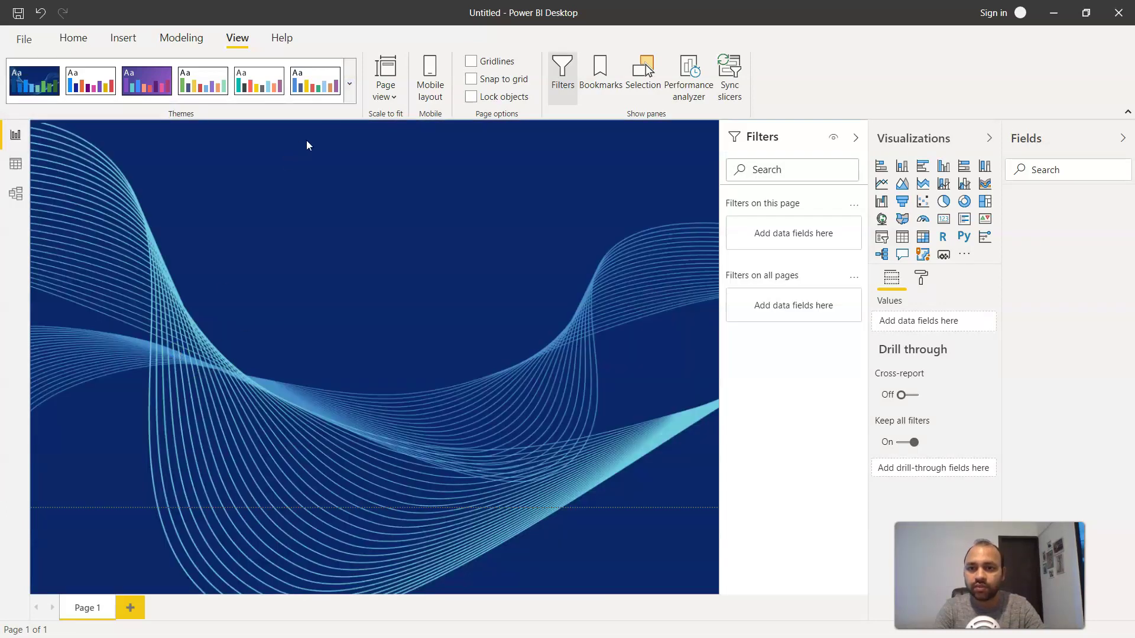
{"action": "left_click", "coordinate": [349, 84]}
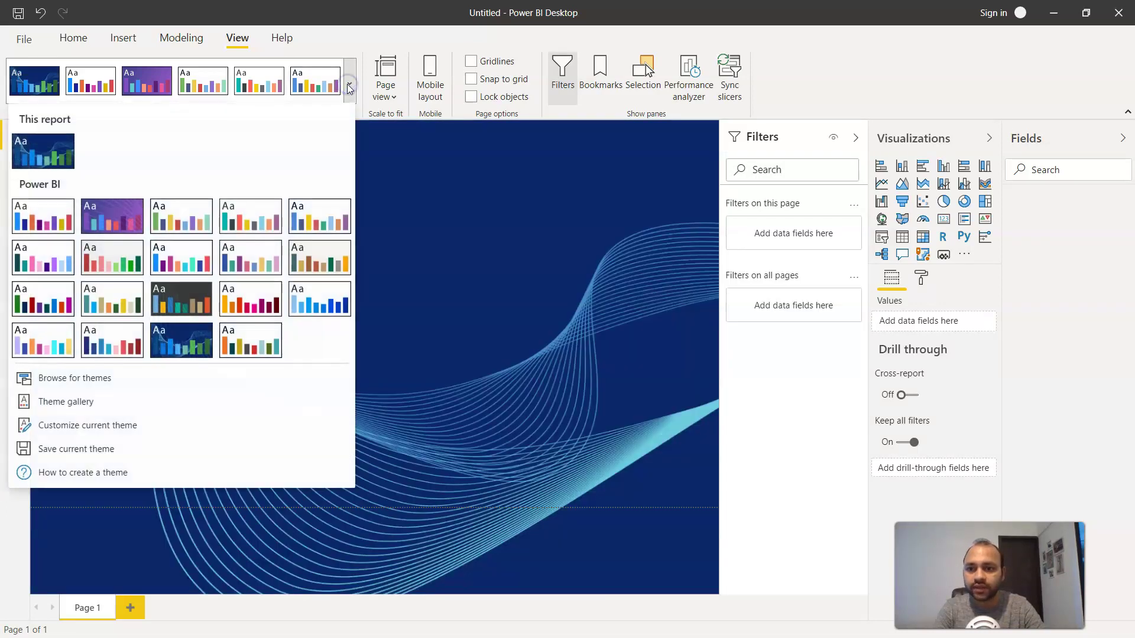
{"action": "left_click", "coordinate": [321, 307]}
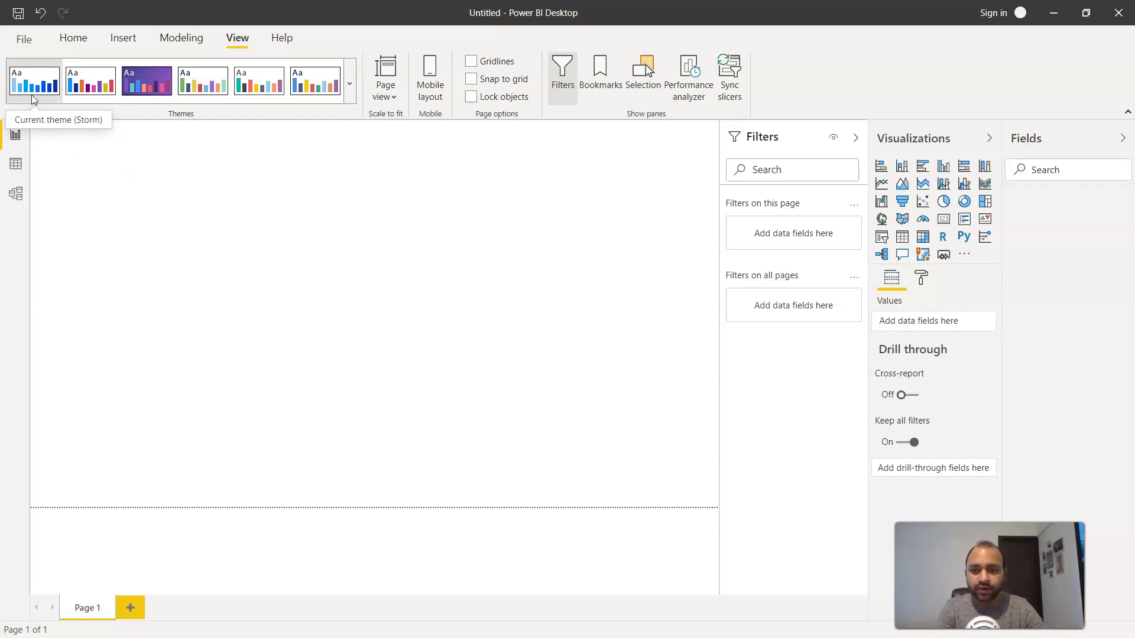
{"action": "left_click", "coordinate": [391, 103]}
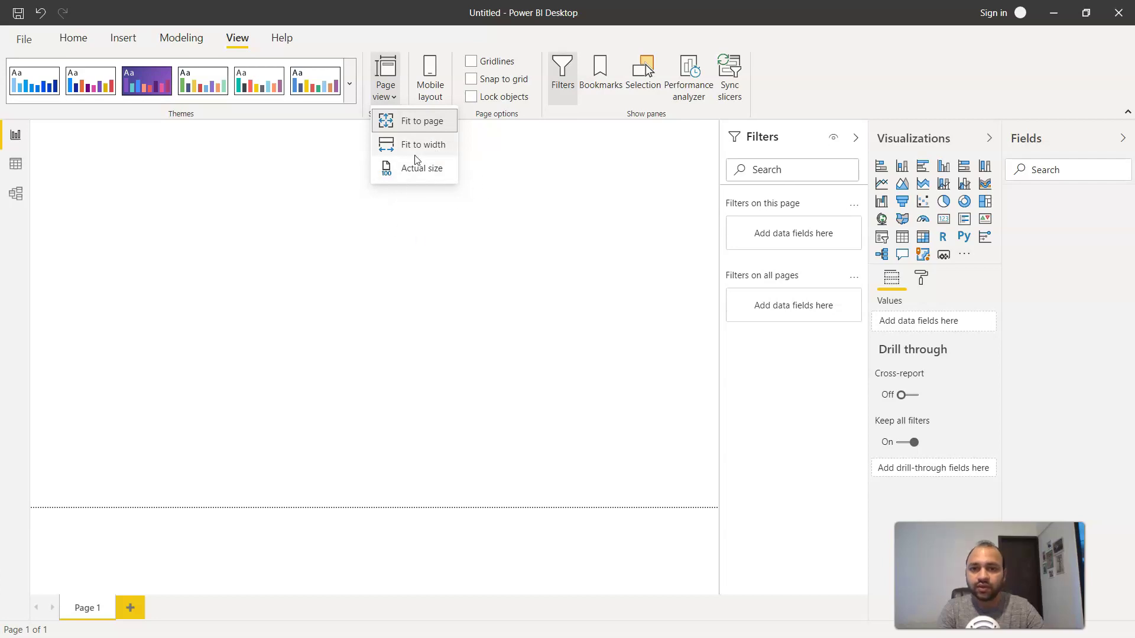
Step: Dismiss the page scaling list and switch Page 1 to the phone-sized mobile layout
{"action": "left_click", "coordinate": [473, 268]}
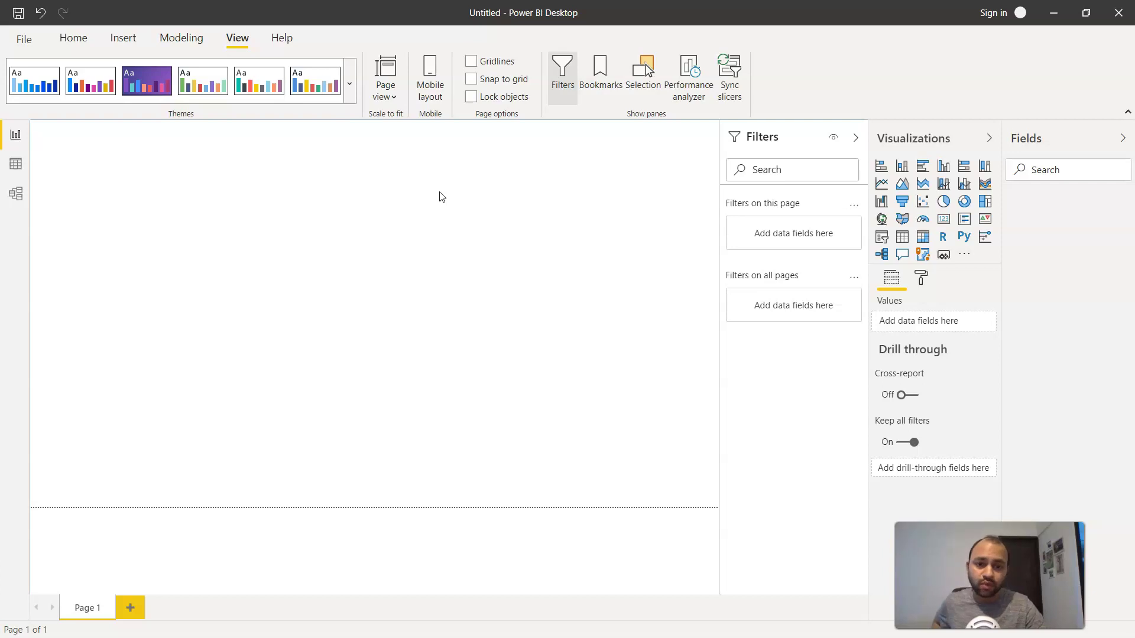
{"action": "left_click", "coordinate": [432, 88]}
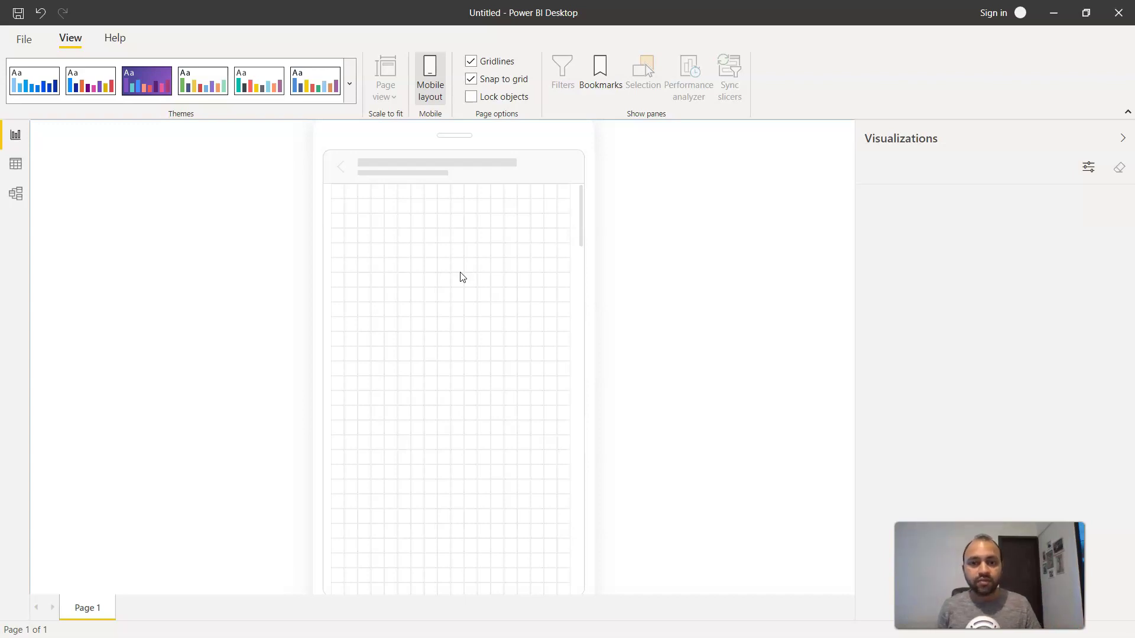
Step: Exit mobile layout, toggle gridlines on and off, and hide then restore the Filters pane
{"action": "left_click", "coordinate": [434, 98]}
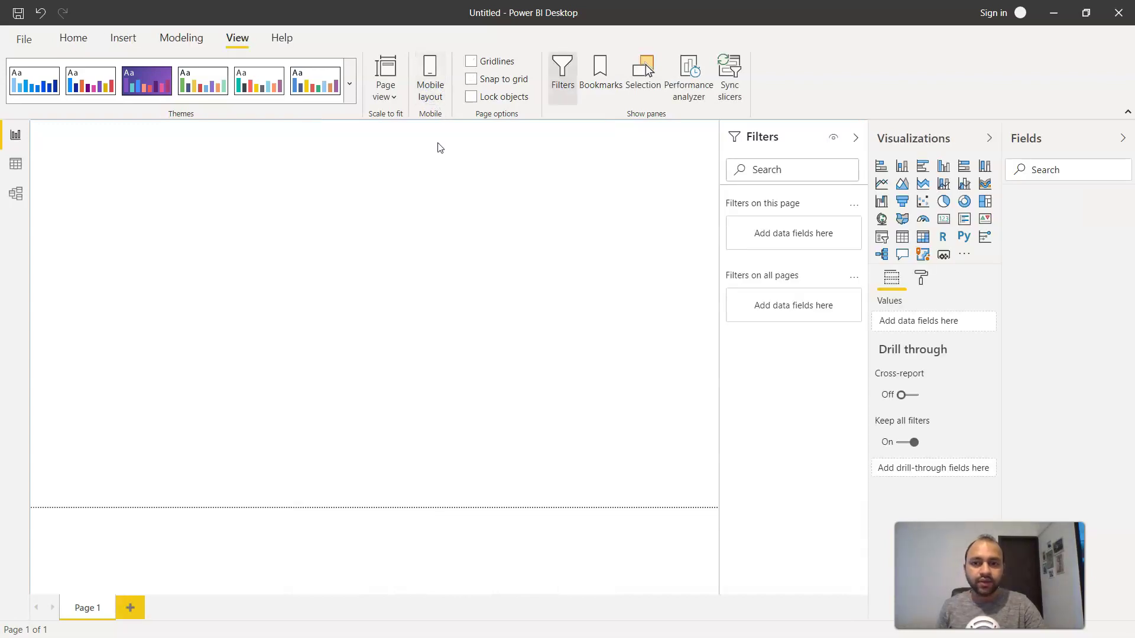
{"action": "left_click", "coordinate": [499, 62]}
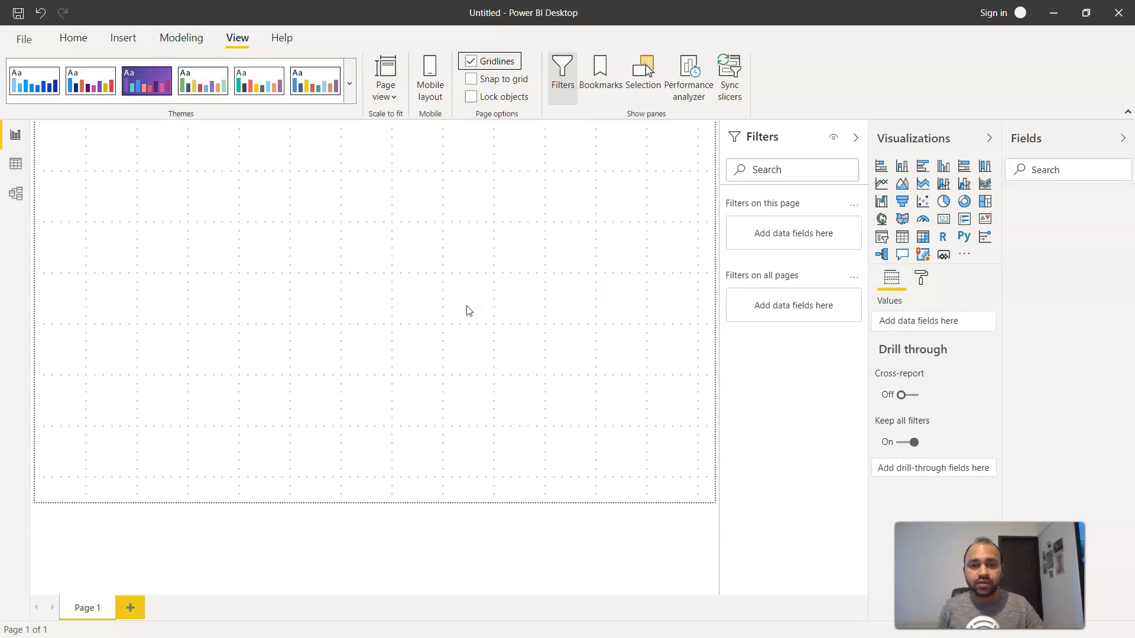
{"action": "left_click", "coordinate": [562, 80]}
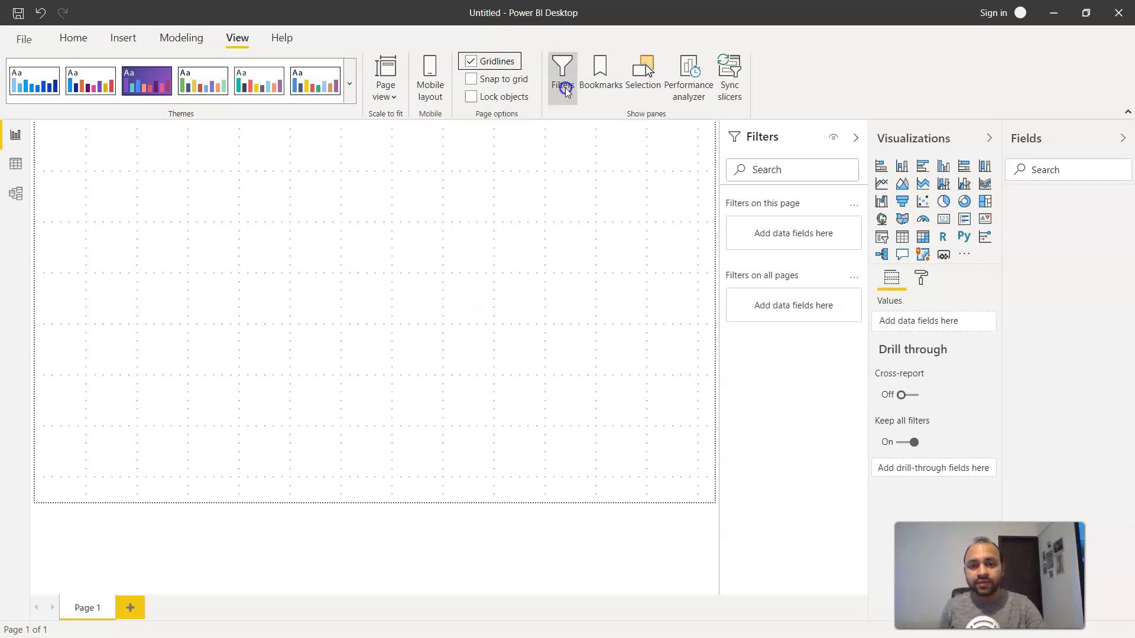
{"action": "left_click", "coordinate": [499, 61]}
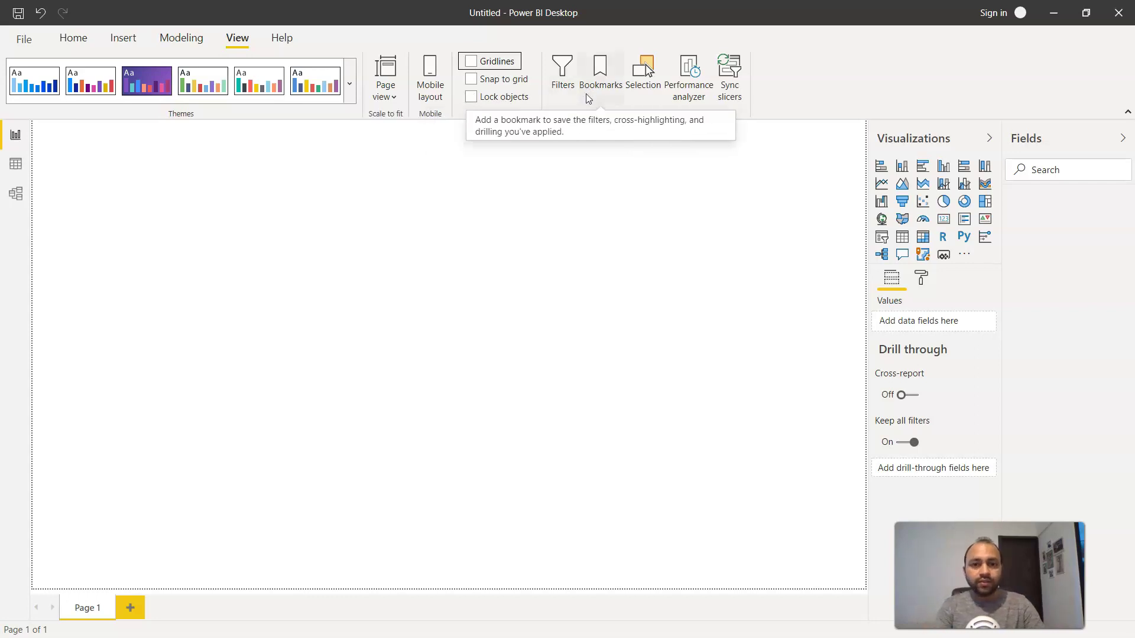
{"action": "left_click", "coordinate": [560, 85]}
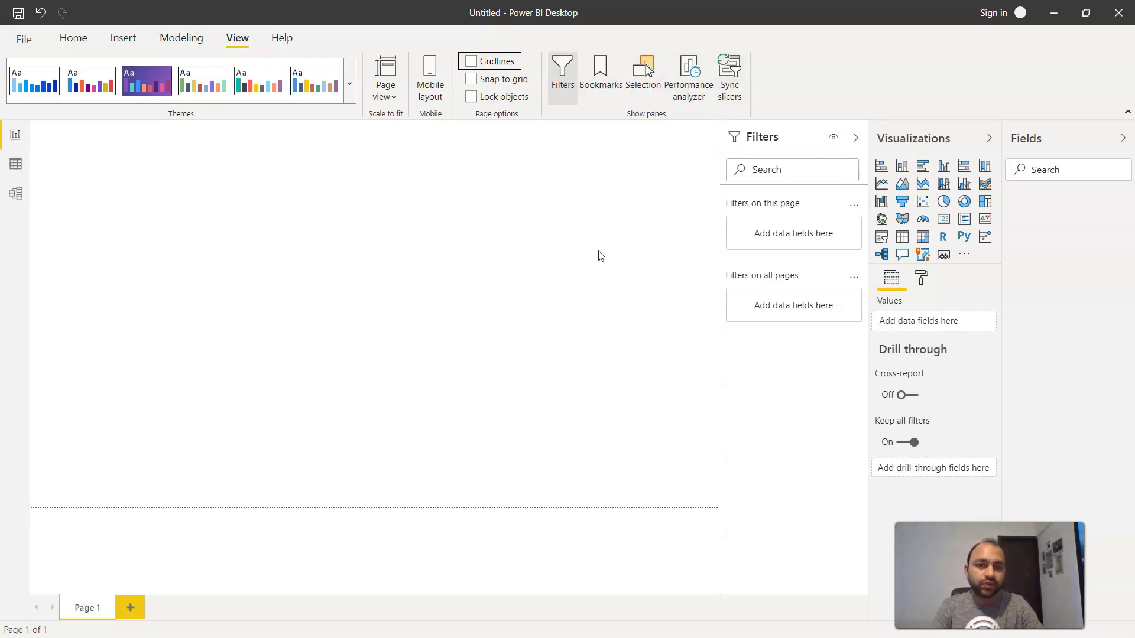
Step: On the Help ribbon, check the version in About, then open and dismiss the Examples list
{"action": "left_click", "coordinate": [286, 45]}
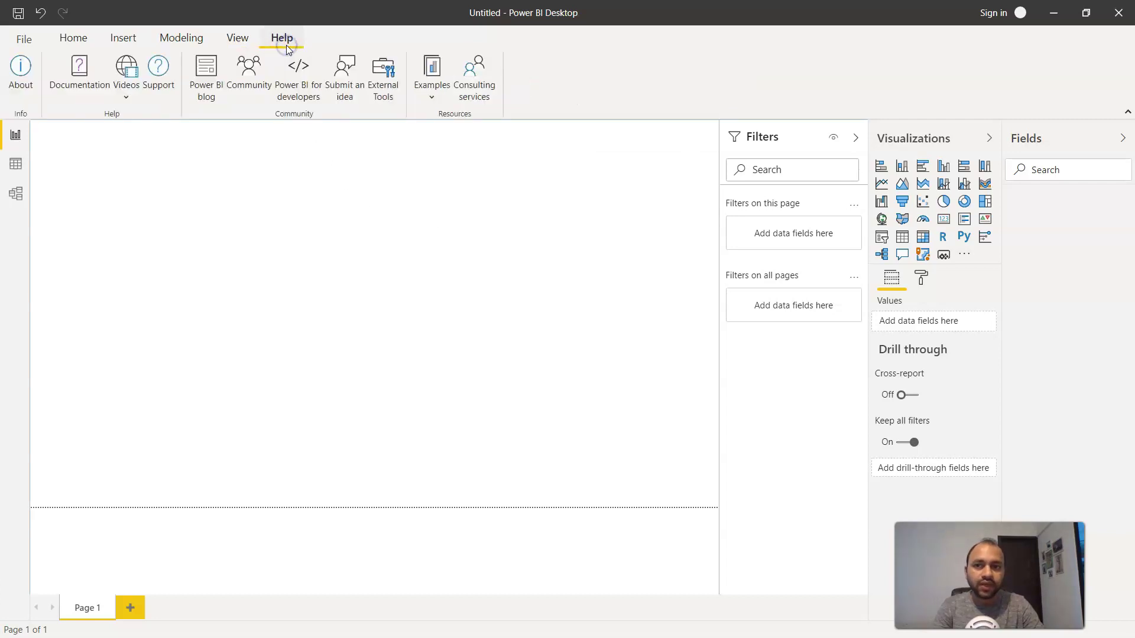
{"action": "left_click", "coordinate": [21, 74]}
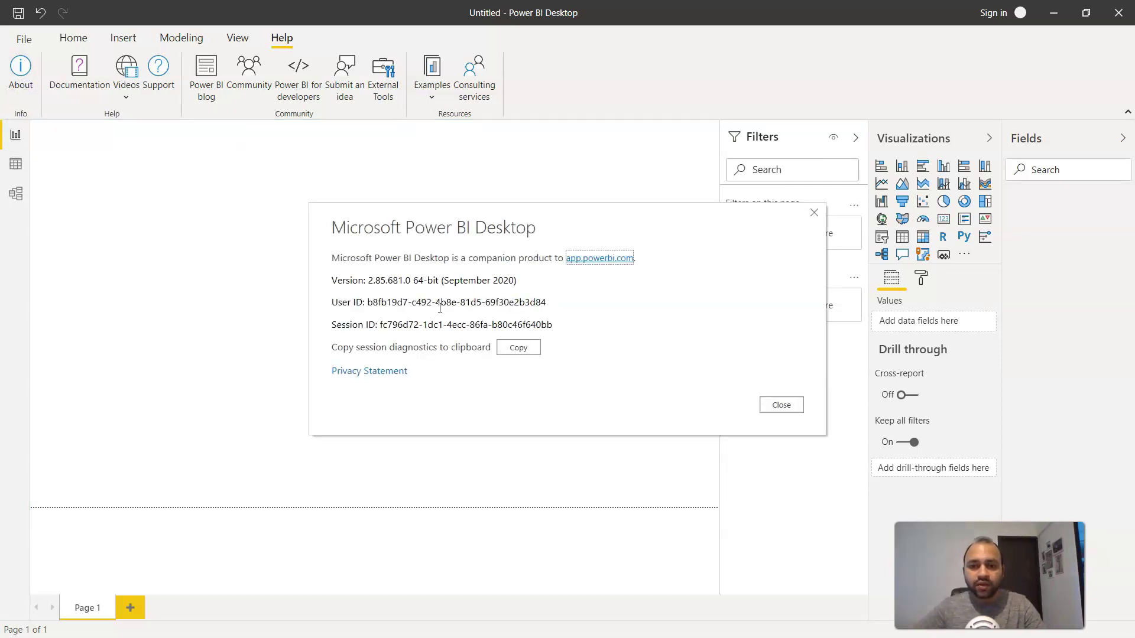
{"action": "left_click_drag", "start_coordinate": [333, 281], "coordinate": [493, 280]}
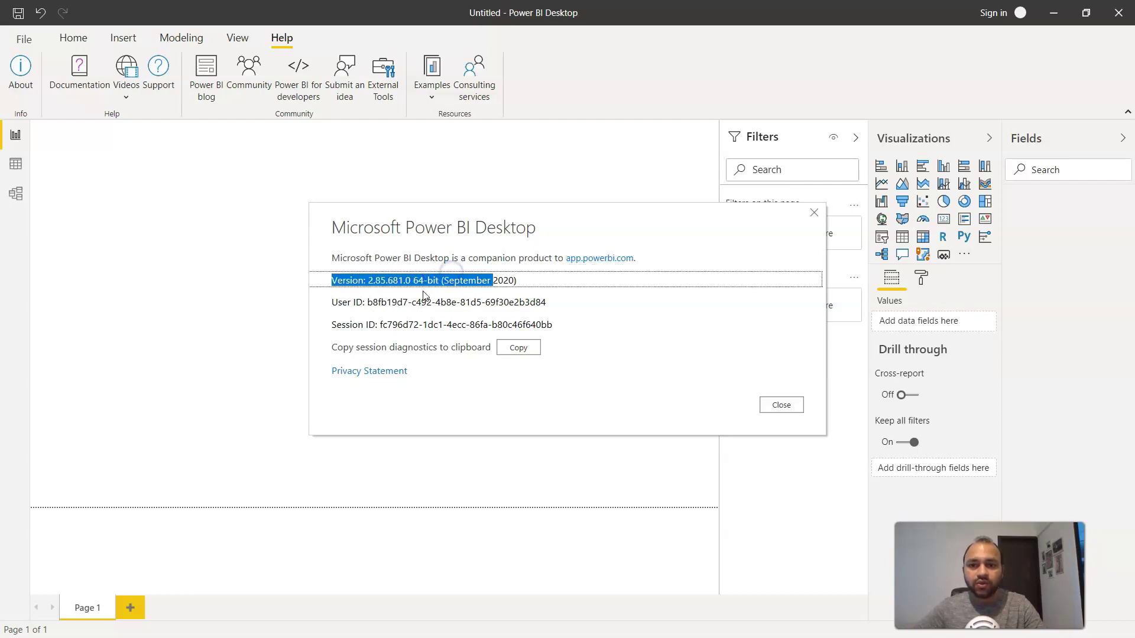
{"action": "left_click", "coordinate": [781, 405]}
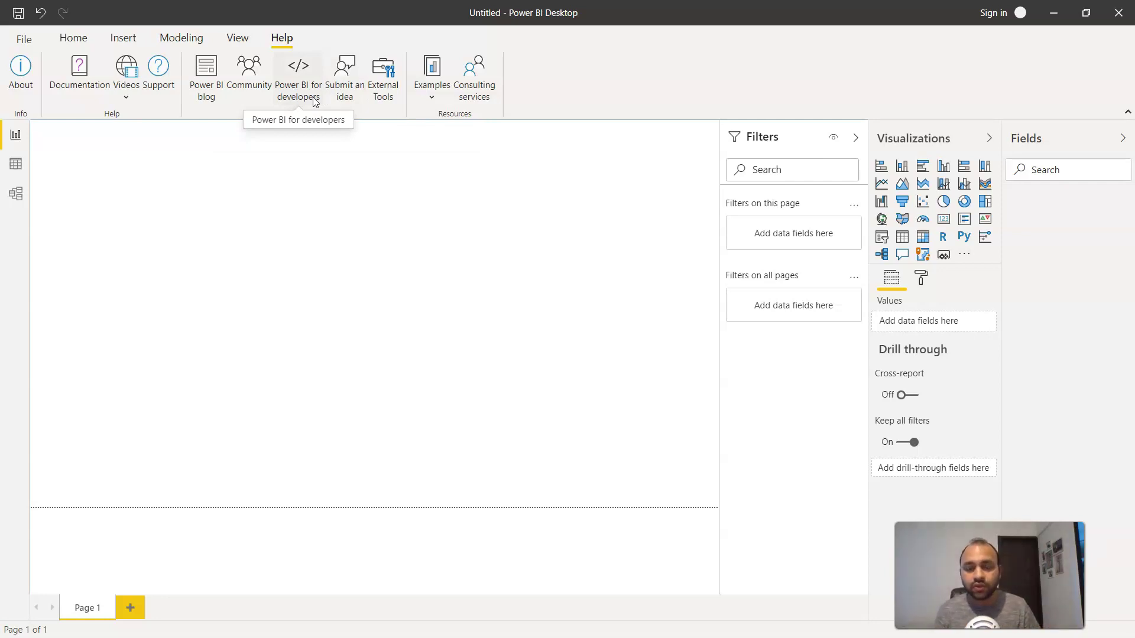
{"action": "left_click", "coordinate": [432, 98]}
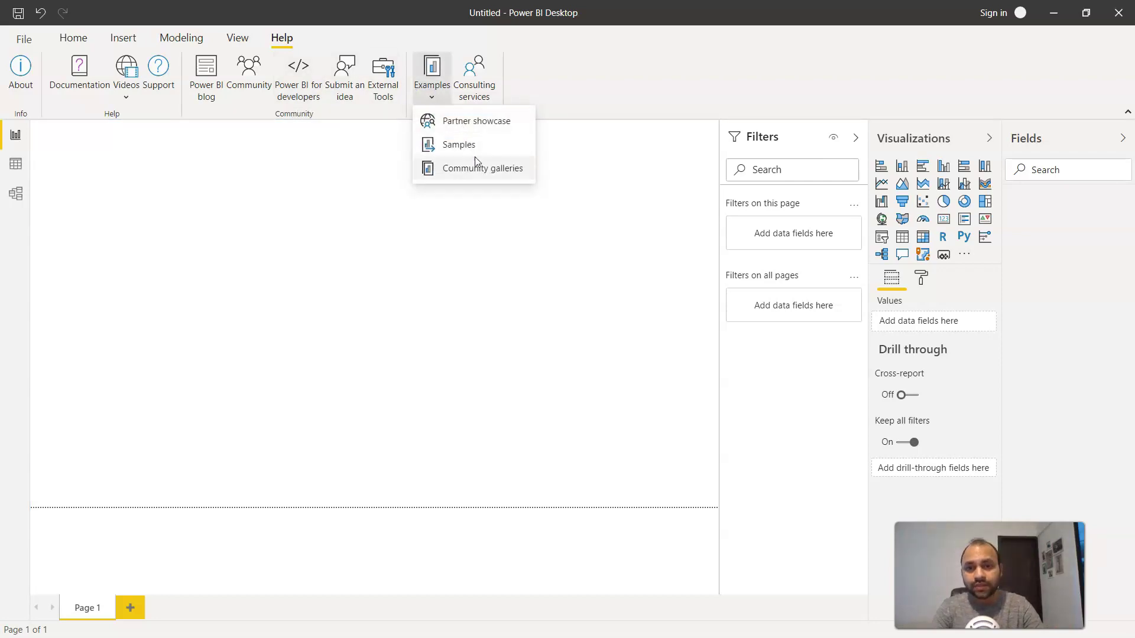
{"action": "left_click", "coordinate": [458, 228]}
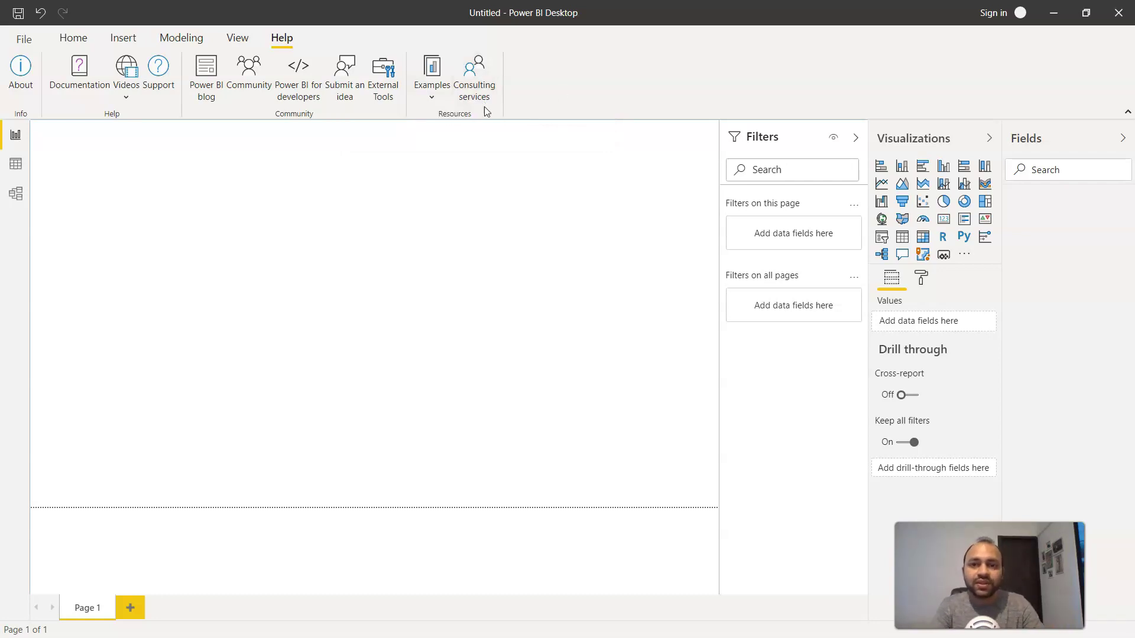
{"action": "left_click", "coordinate": [13, 141]}
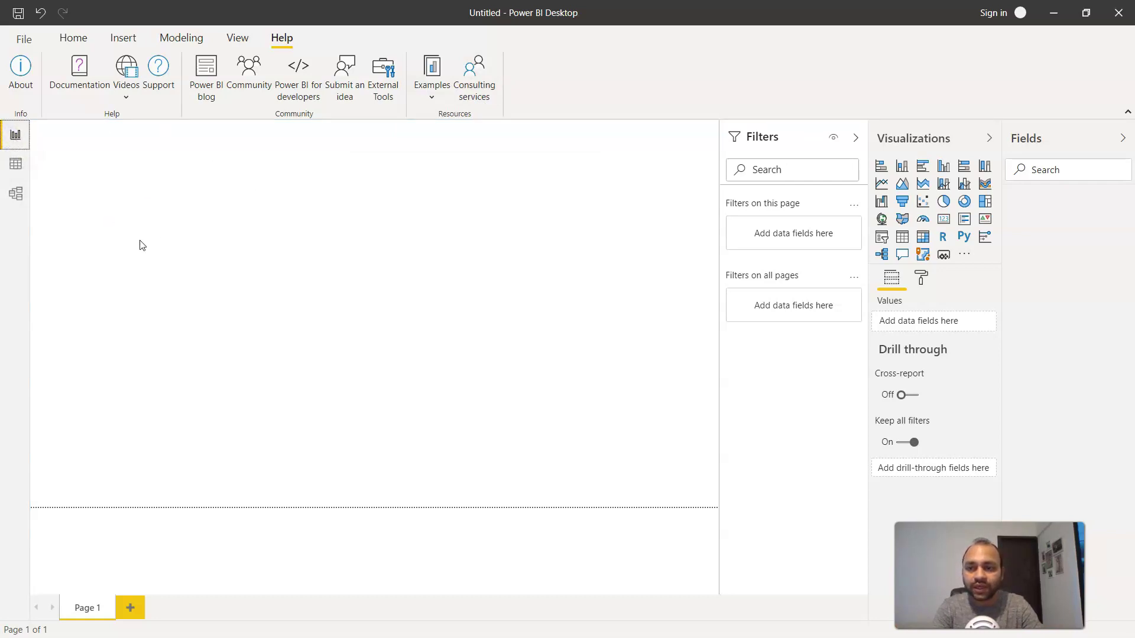
{"action": "left_click", "coordinate": [16, 165]}
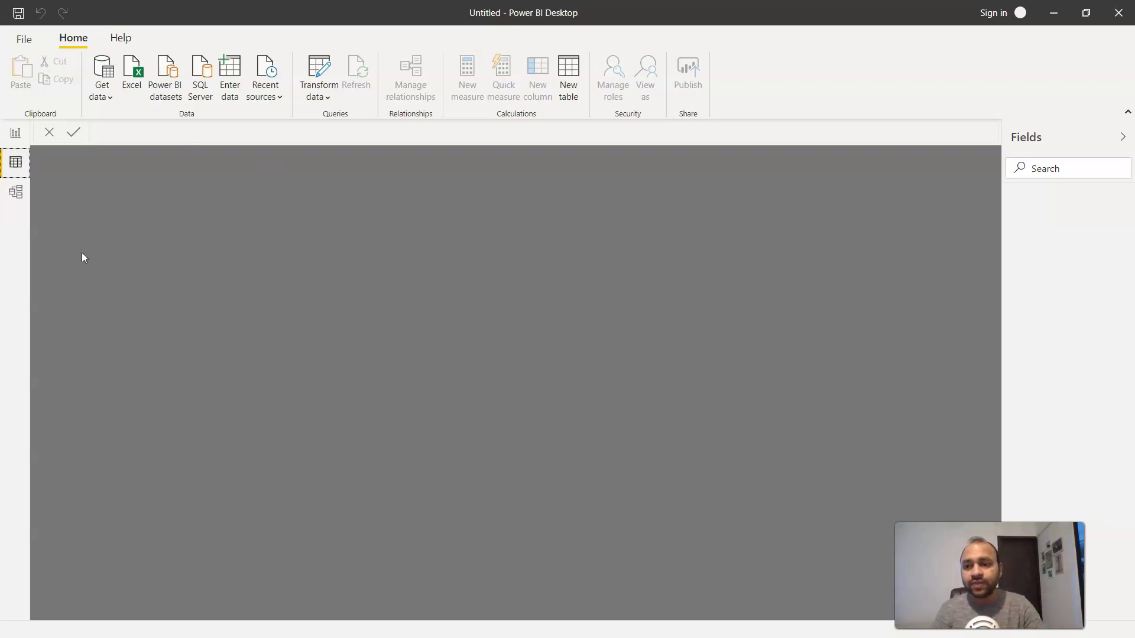
{"action": "left_click", "coordinate": [16, 193]}
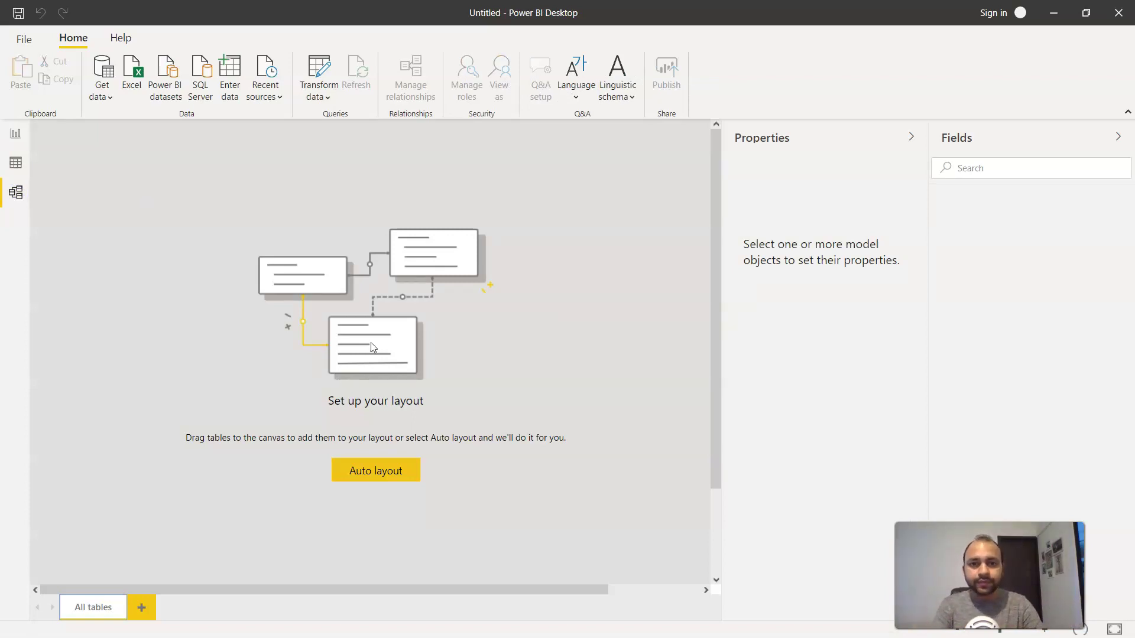
{"action": "left_click", "coordinate": [15, 134]}
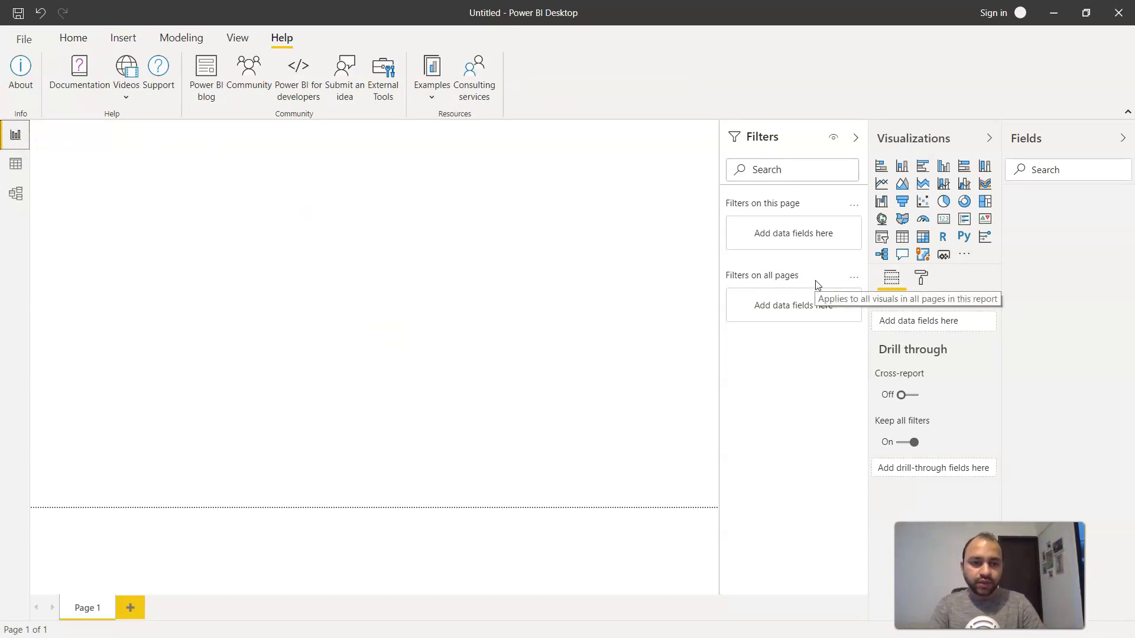
Step: Show the View ribbon, then hide and reopen the Filters pane
{"action": "left_click", "coordinate": [238, 39]}
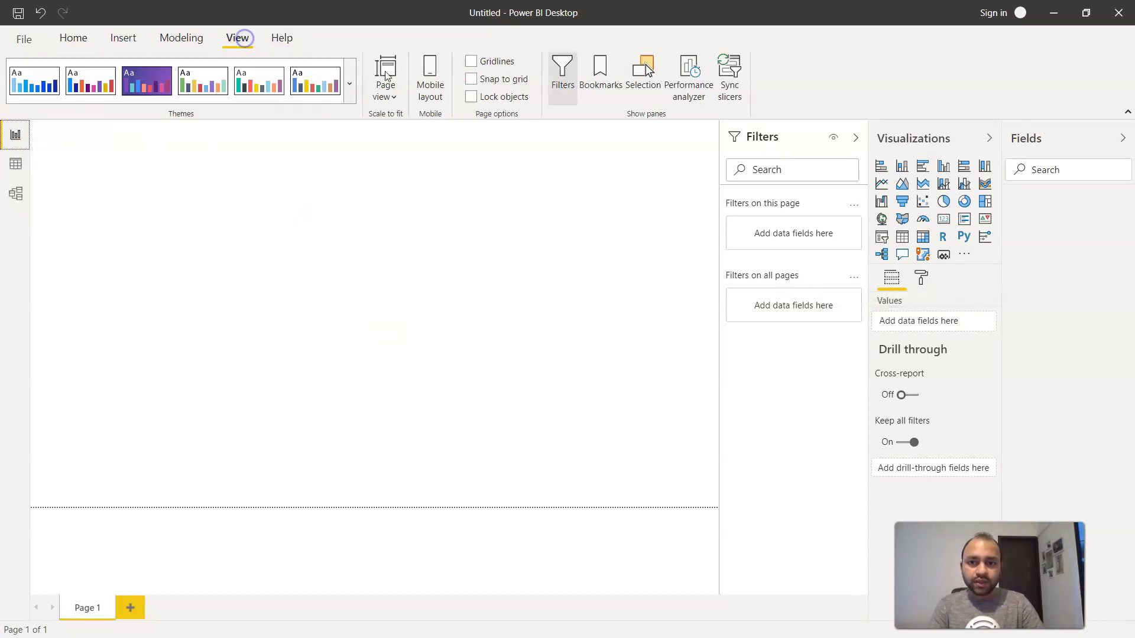
{"action": "left_click", "coordinate": [563, 82]}
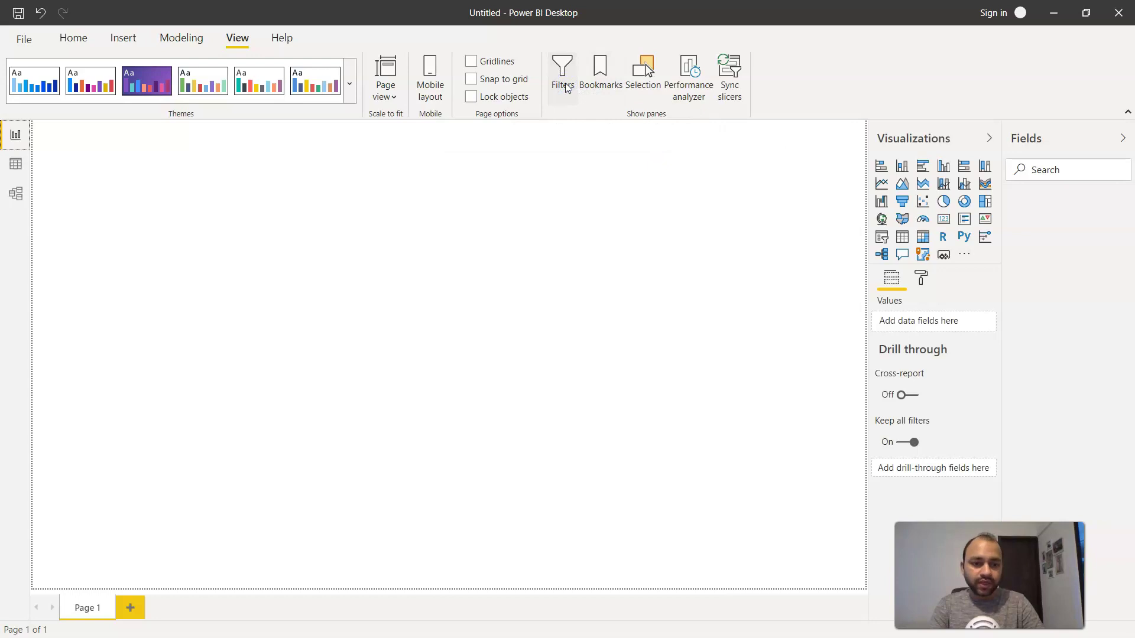
{"action": "left_click", "coordinate": [564, 86]}
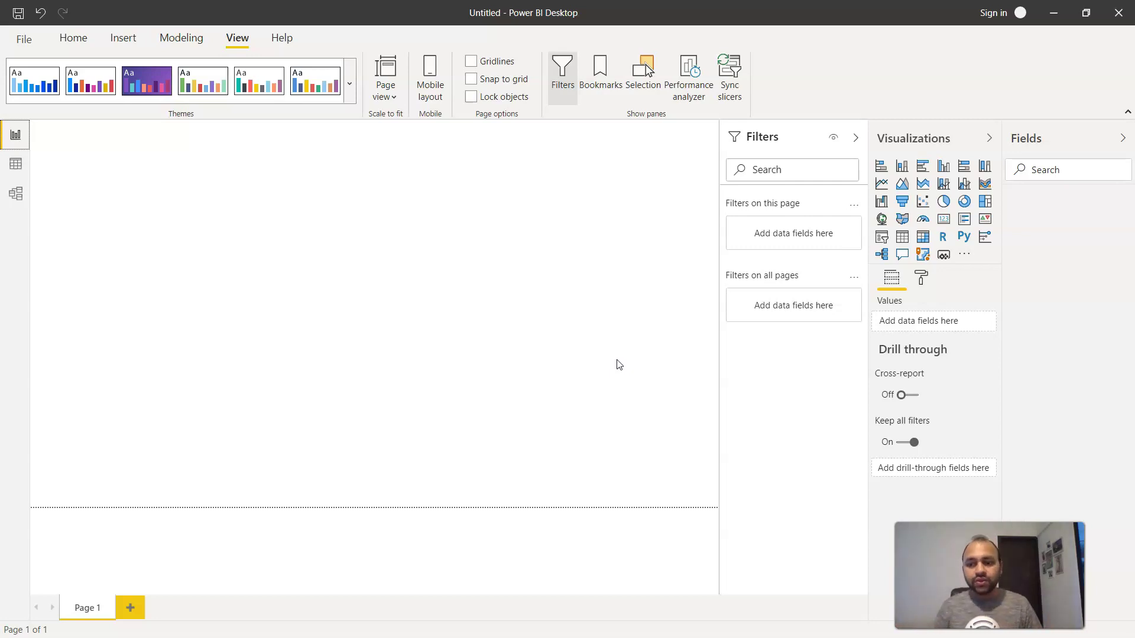
Step: Switch to the Video Tutorials sheet and select the 'Importing csv data inside power BI' title
{"action": "key", "text": "alt+Tab"}
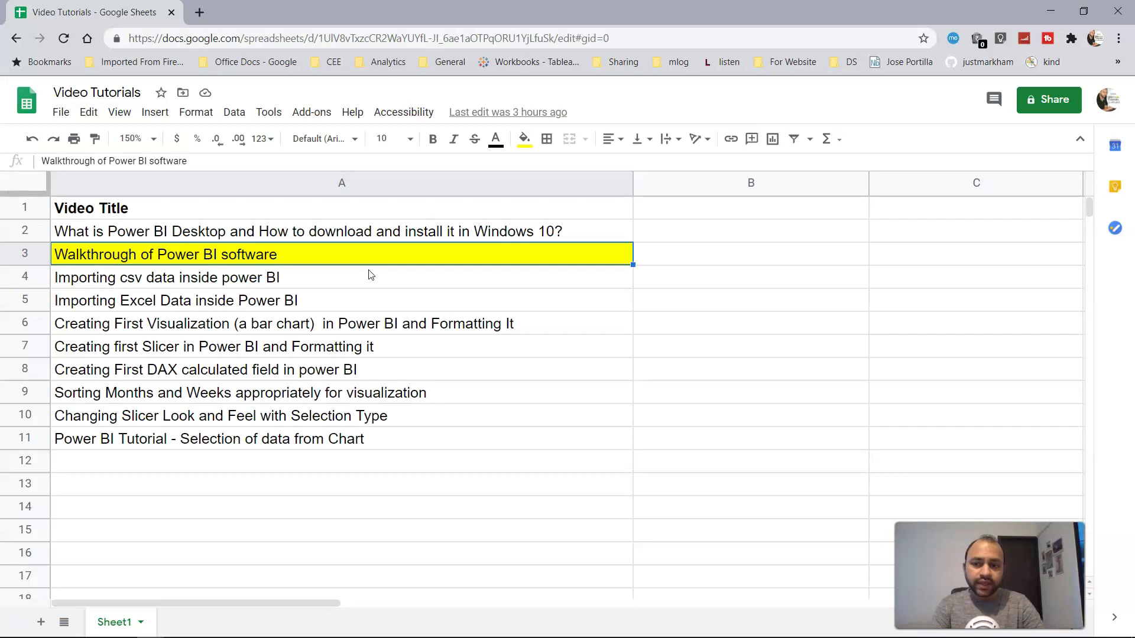
{"action": "left_click", "coordinate": [235, 280]}
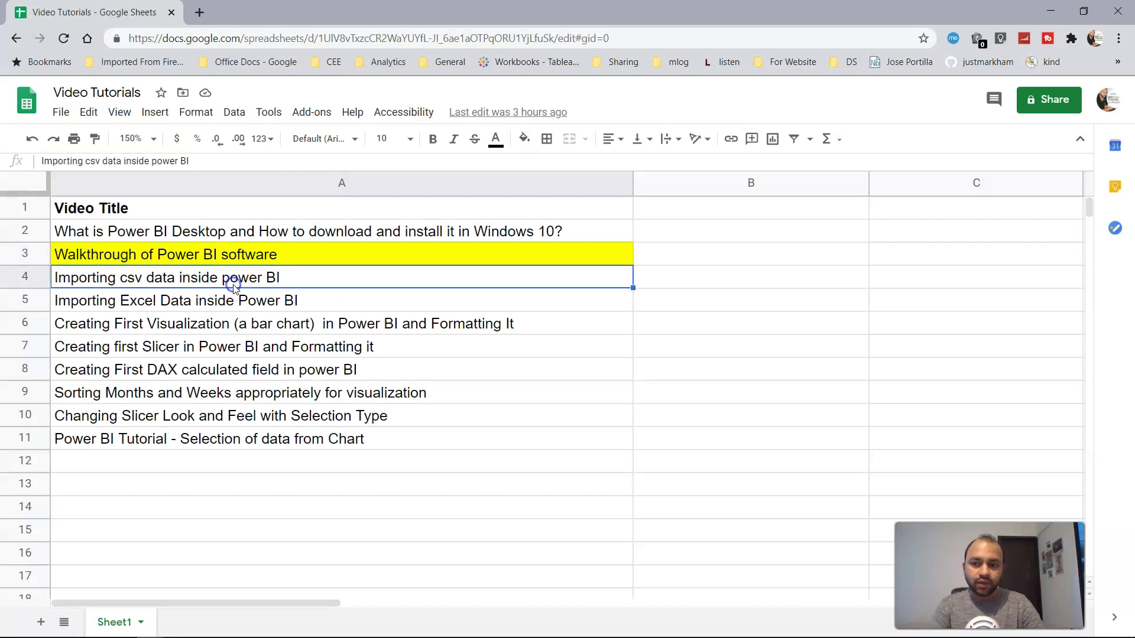